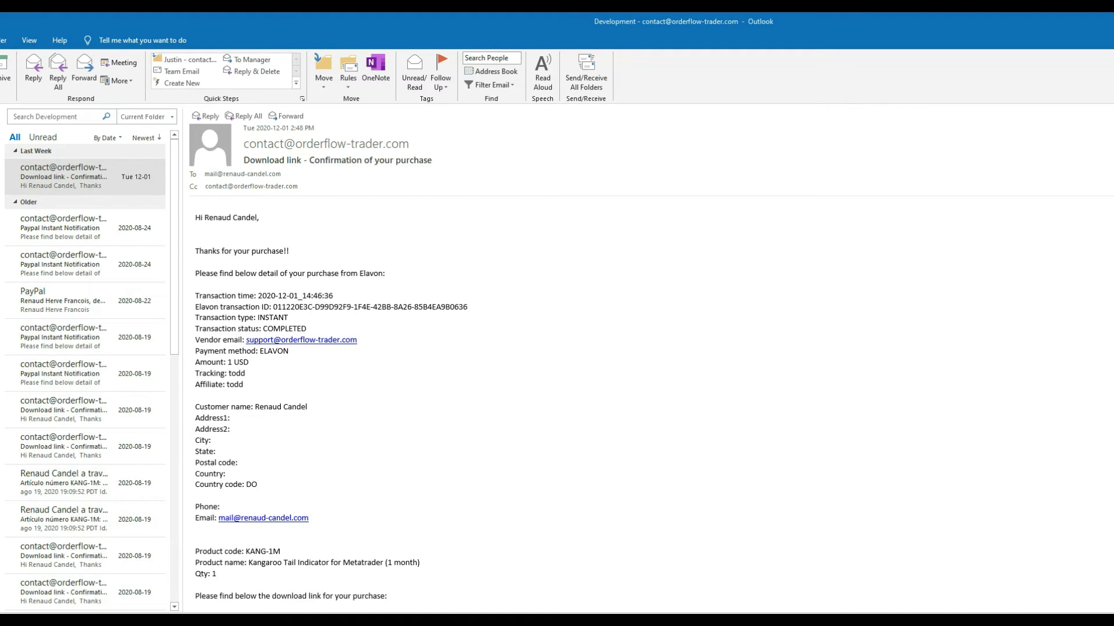
pyautogui.scroll(-3, 522, 392)
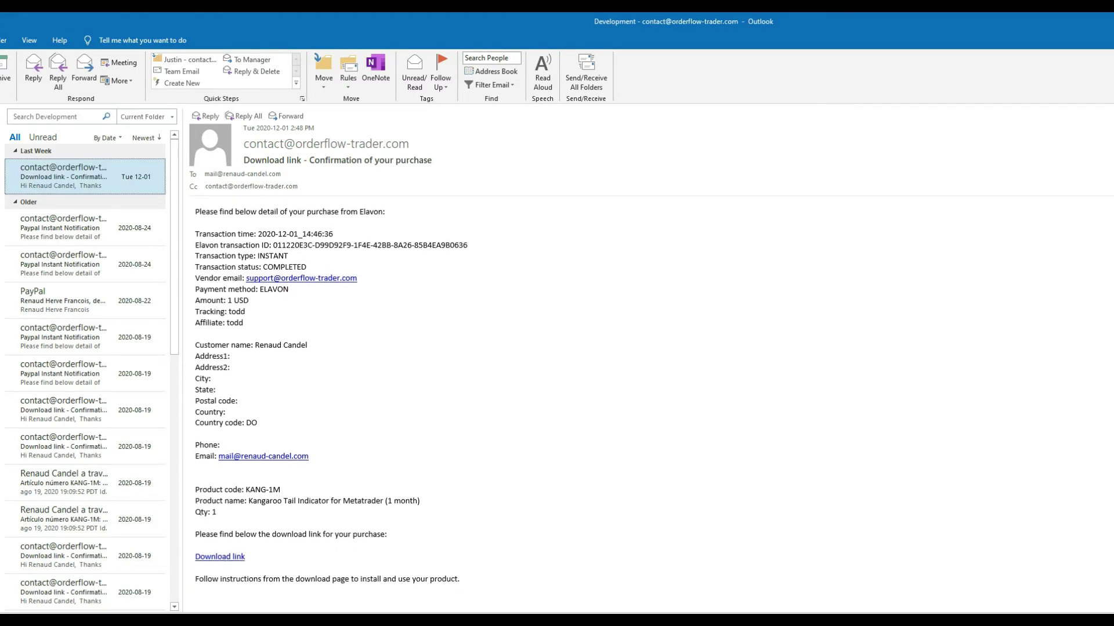
pyautogui.scroll(-3, 523, 391)
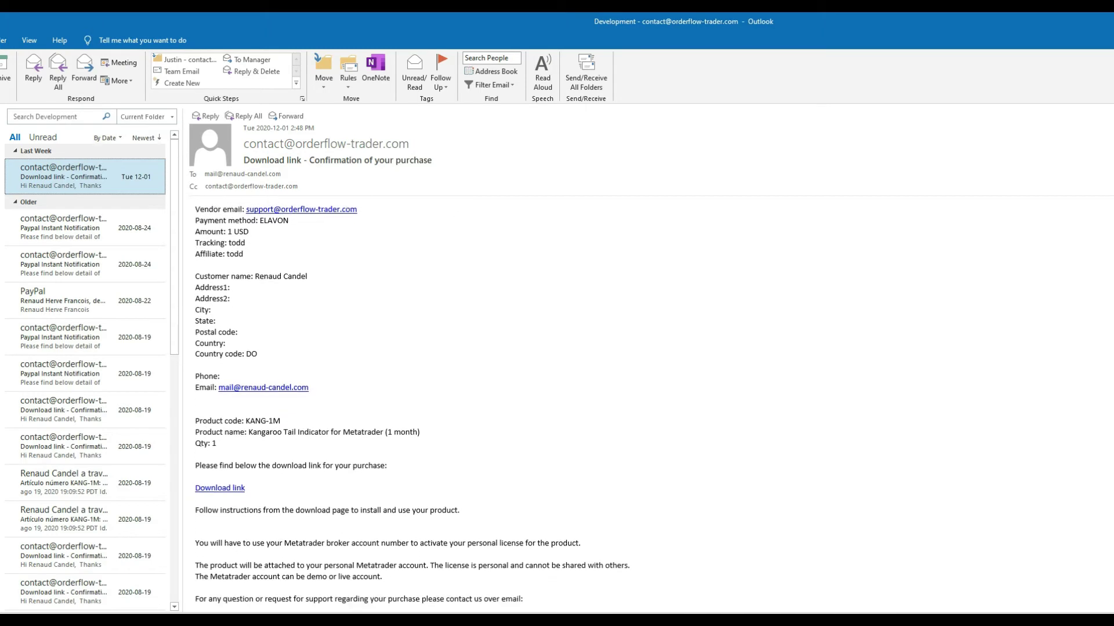
pyautogui.scroll(-3, 522, 391)
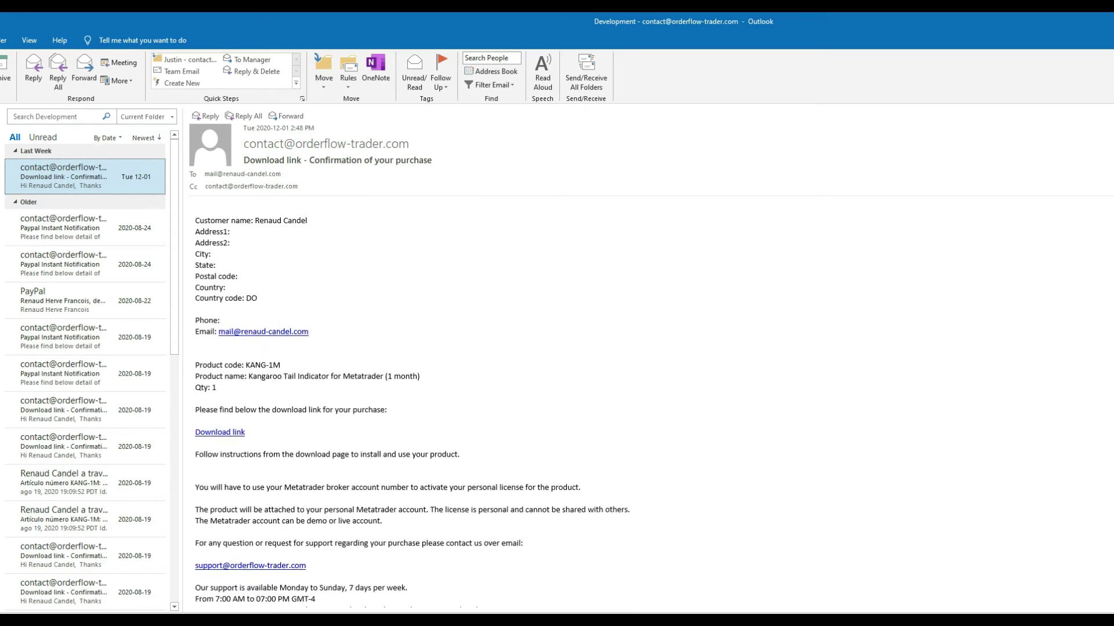
pyautogui.scroll(-3, 522, 392)
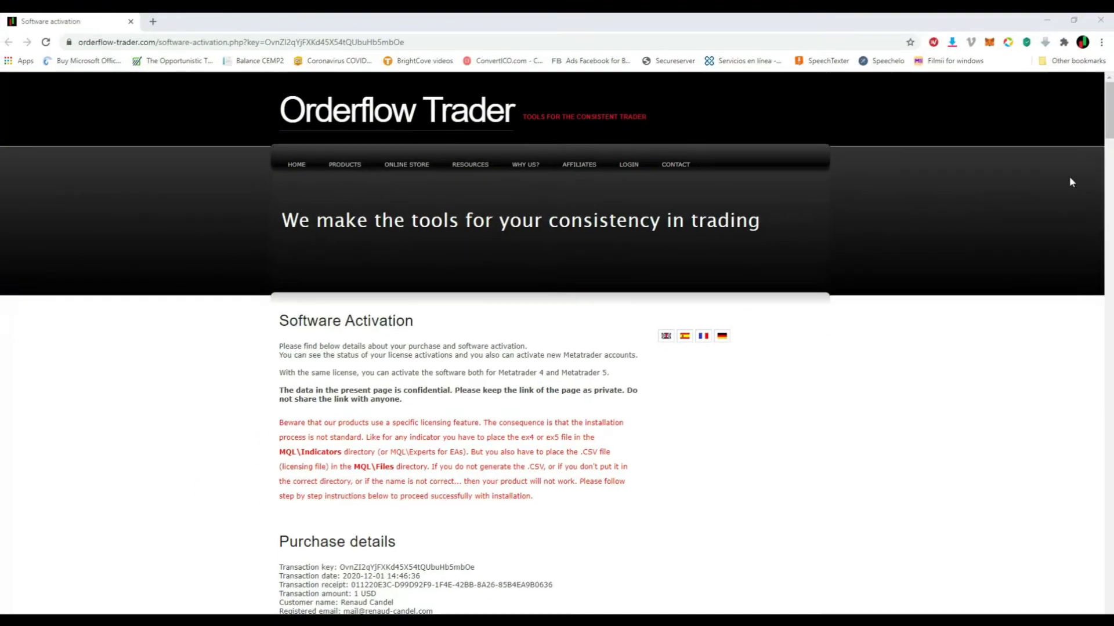
pyautogui.moveTo(1108, 135); pyautogui.dragTo(1109, 208)
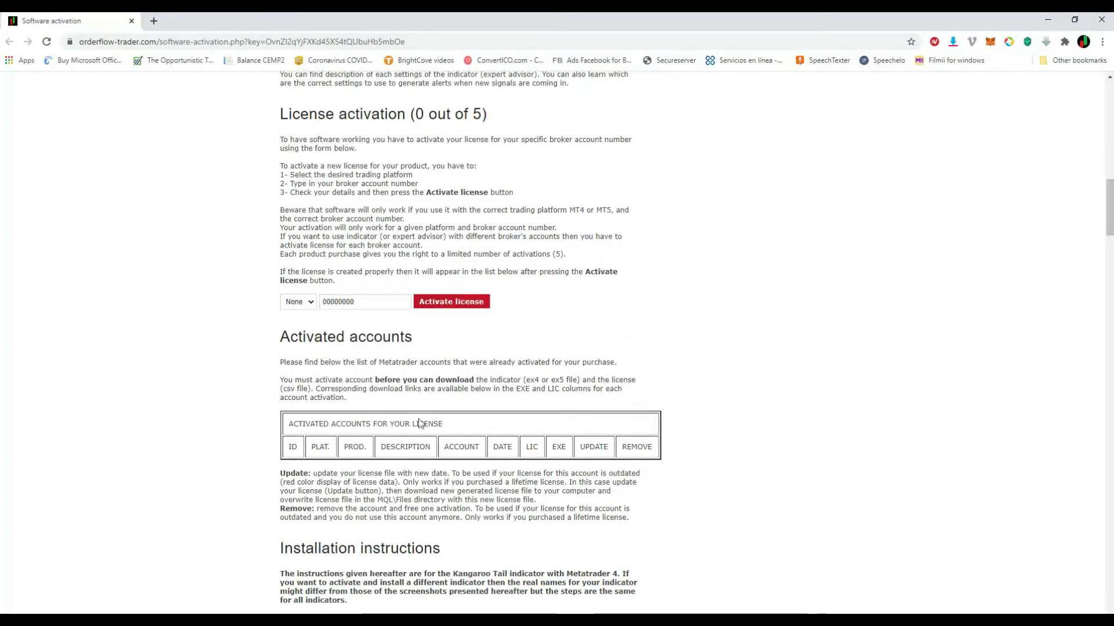
# Choose MT4 as the trading platform and select the placeholder account number for replacement.
pyautogui.click(298, 301)
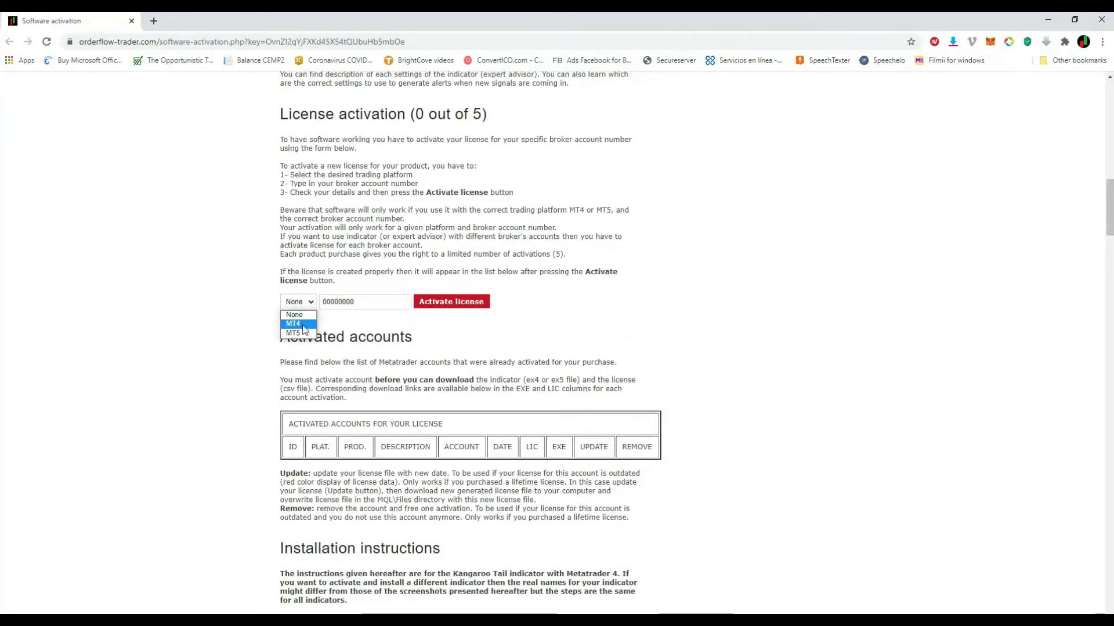
pyautogui.click(296, 322)
pyautogui.doubleClick(359, 302)
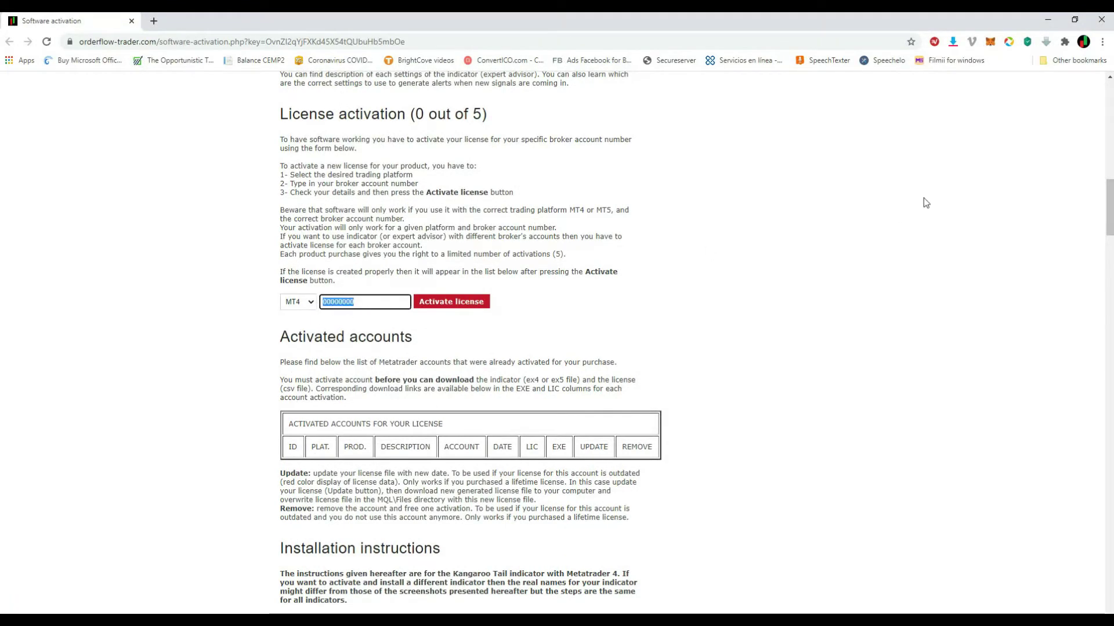
pyautogui.write('131')
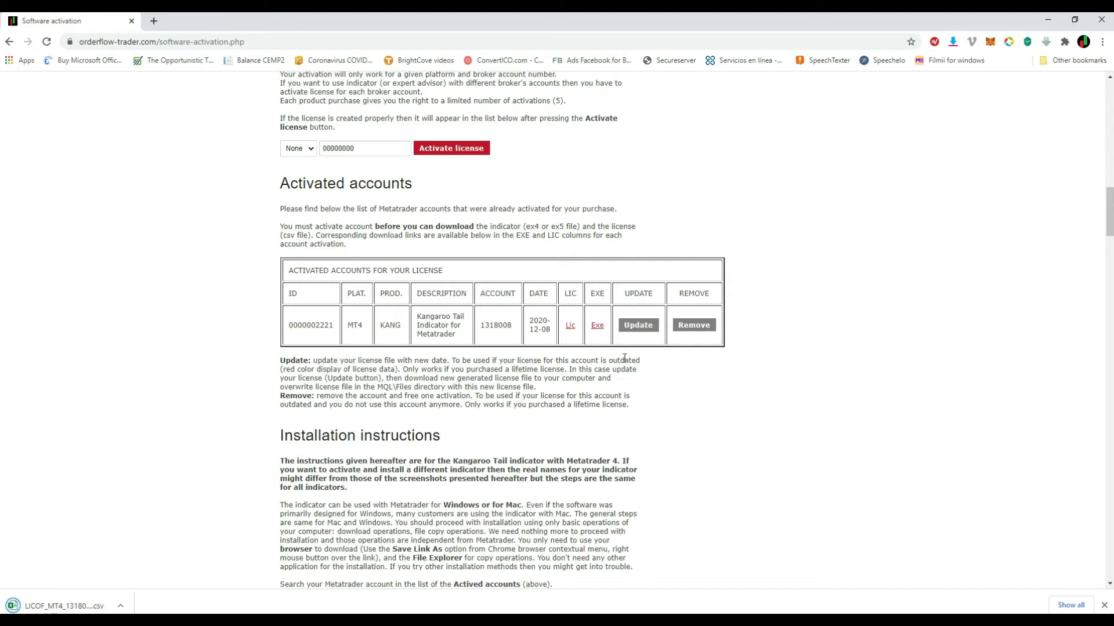
# Save ITC_Naked_KT_Lic.ex4 from the Exe link into Downloads, replacing the existing copy.
pyautogui.rightClick(599, 327)
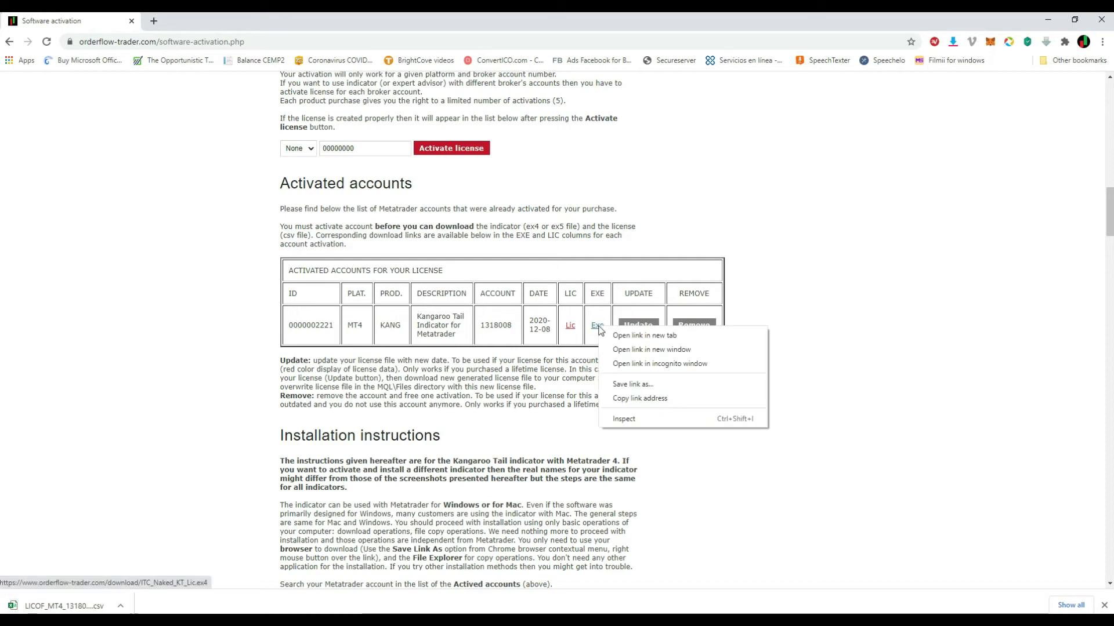
pyautogui.click(634, 386)
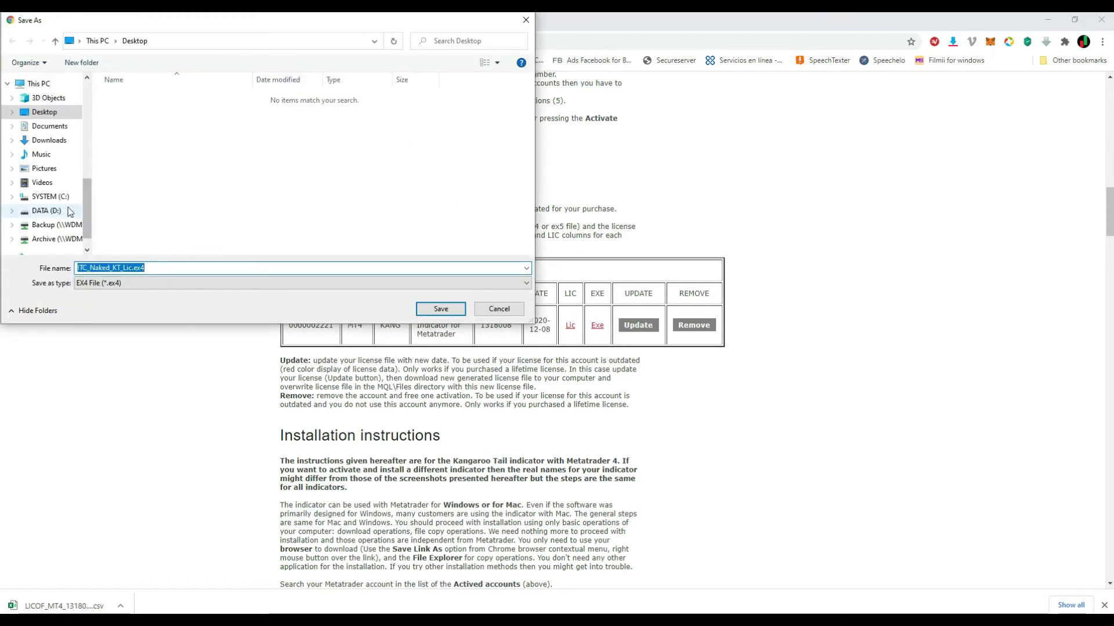
pyautogui.click(49, 140)
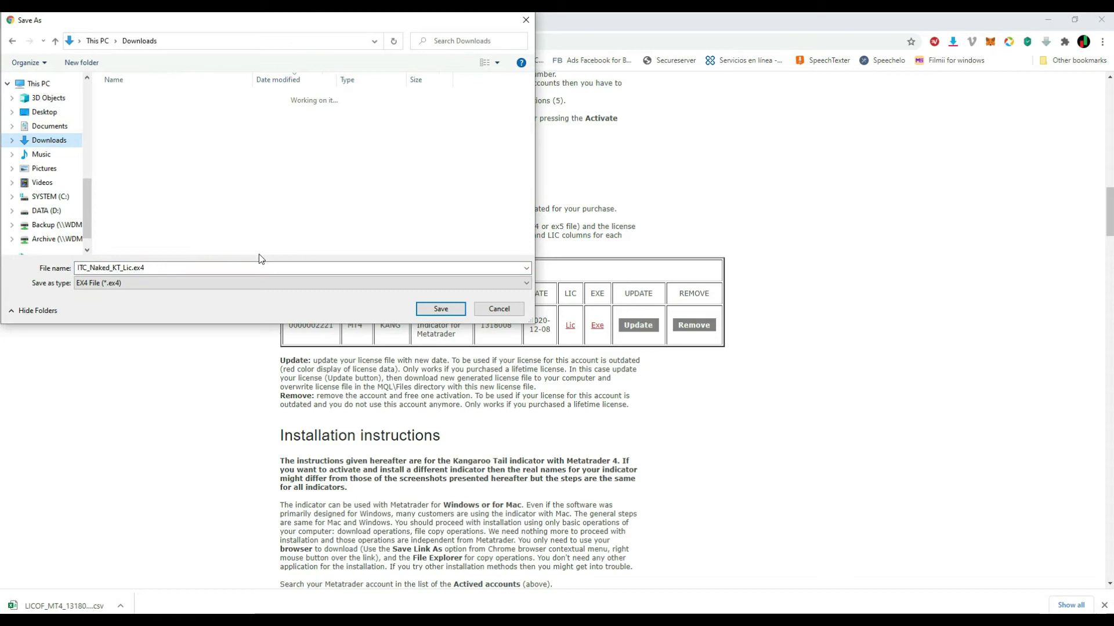
pyautogui.click(433, 312)
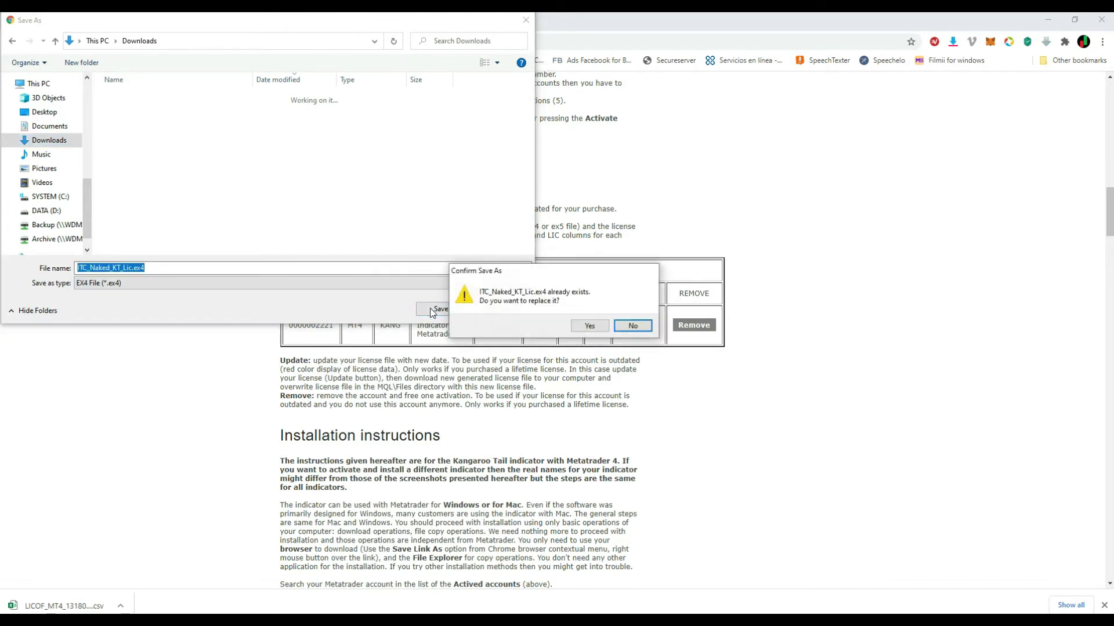
pyautogui.click(590, 325)
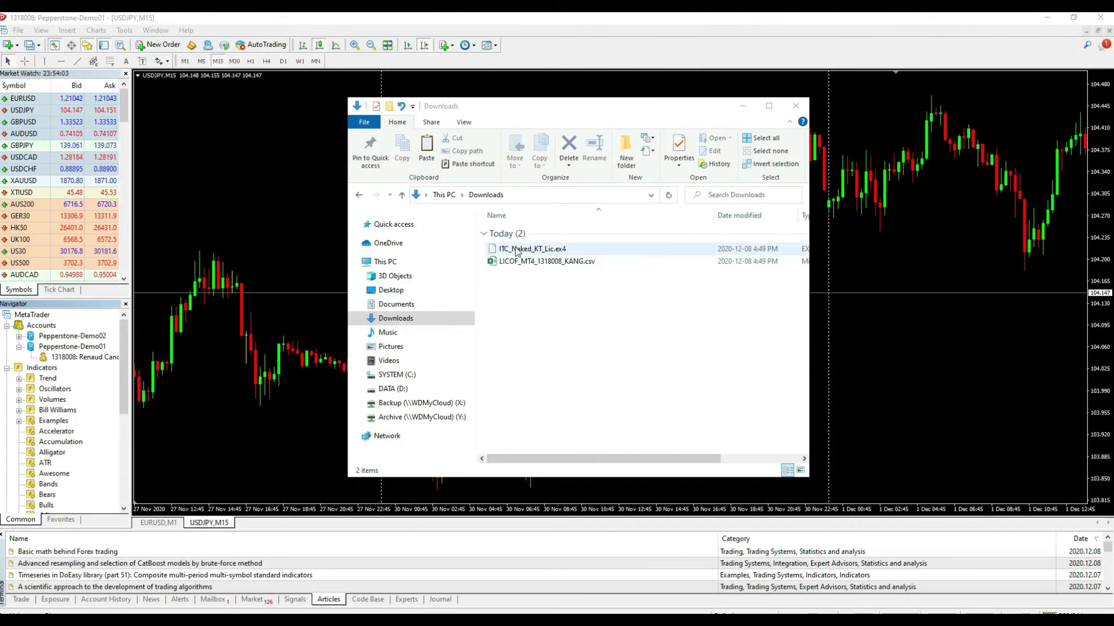
# Copy ITC_Naked_KT_Lic.ex4 in Downloads and bring MetaTrader's File menu forward.
pyautogui.click(526, 249)
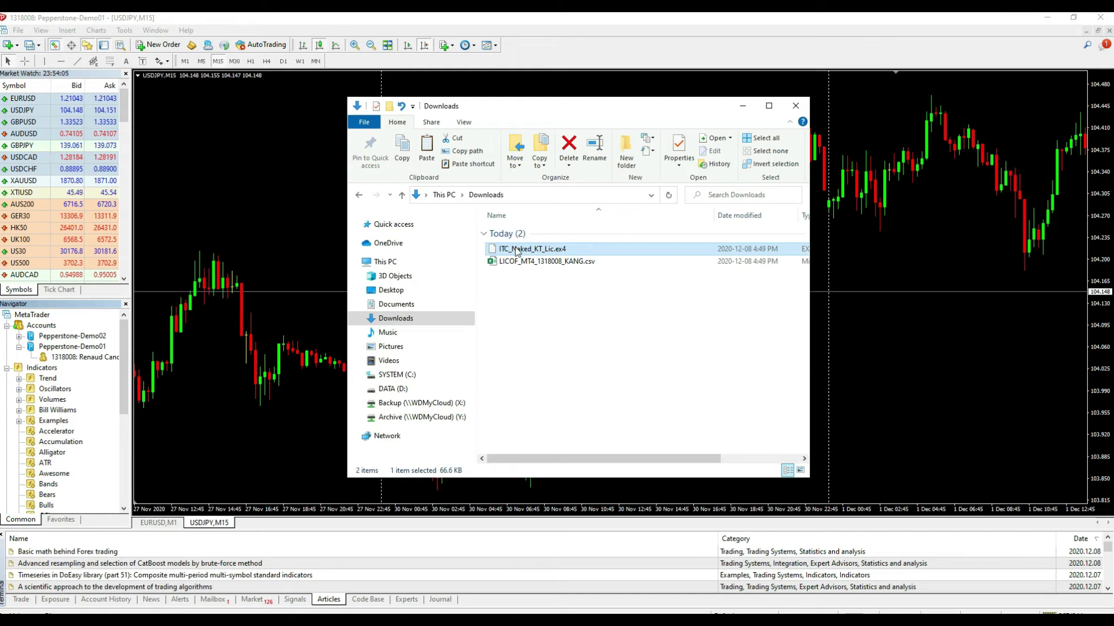
pyautogui.click(515, 248)
pyautogui.rightClick(515, 249)
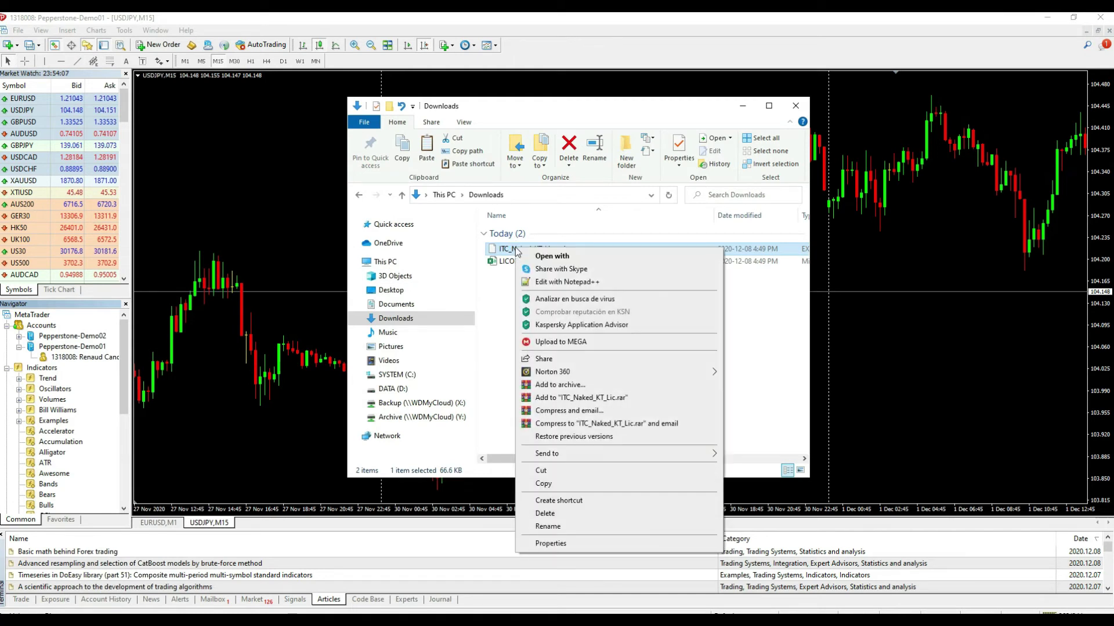
pyautogui.click(549, 486)
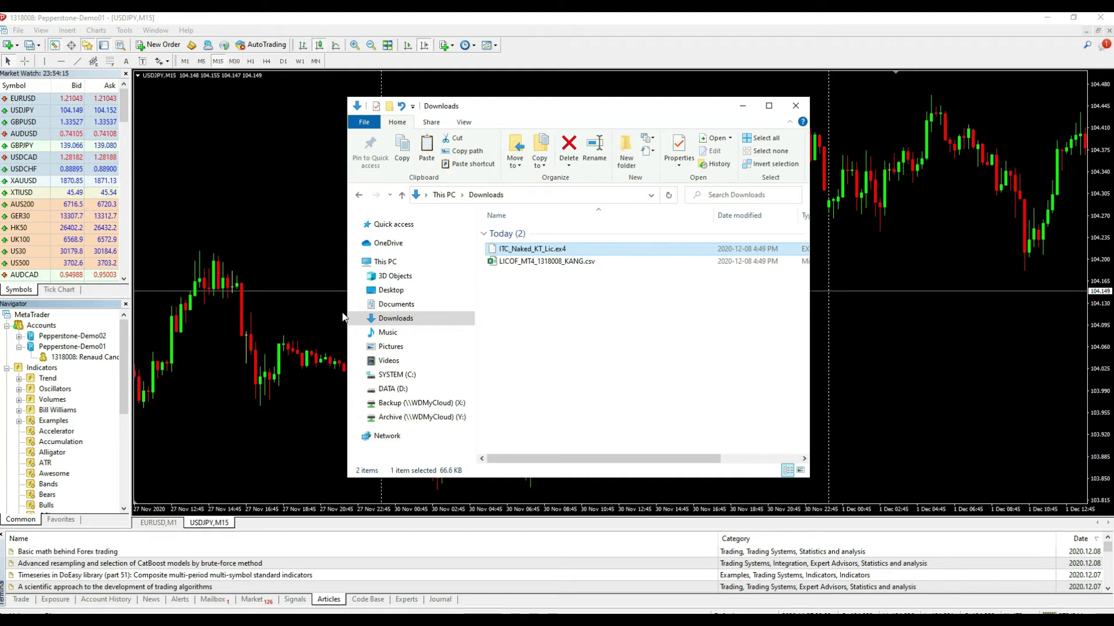
pyautogui.click(19, 30)
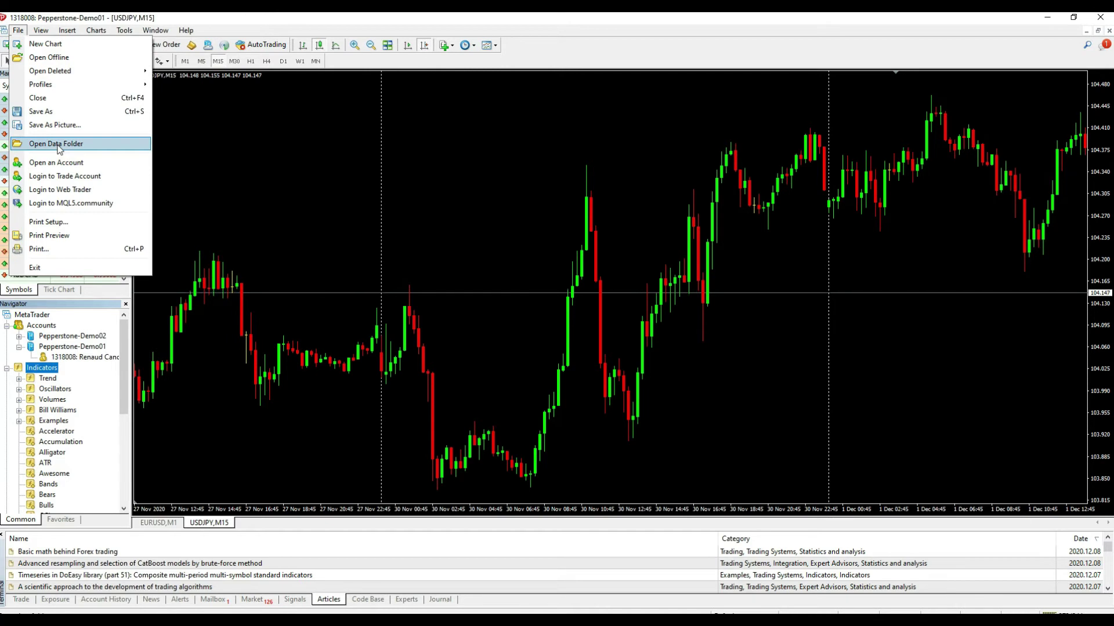
# Go from MetaTrader's data folder into MQL4\Indicators.
pyautogui.click(58, 144)
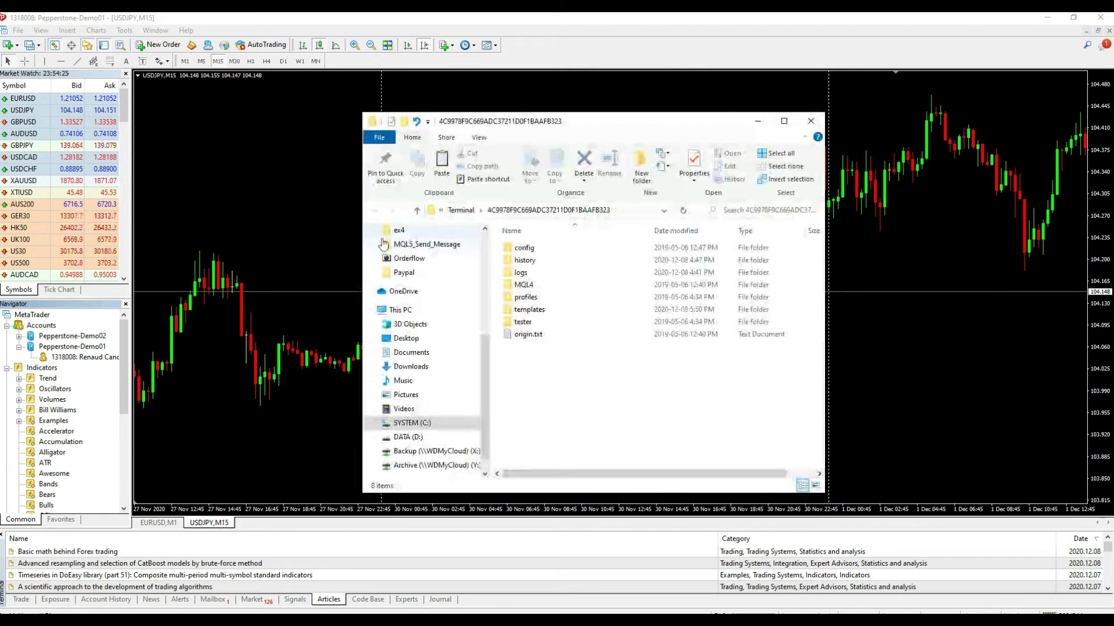
pyautogui.click(524, 286)
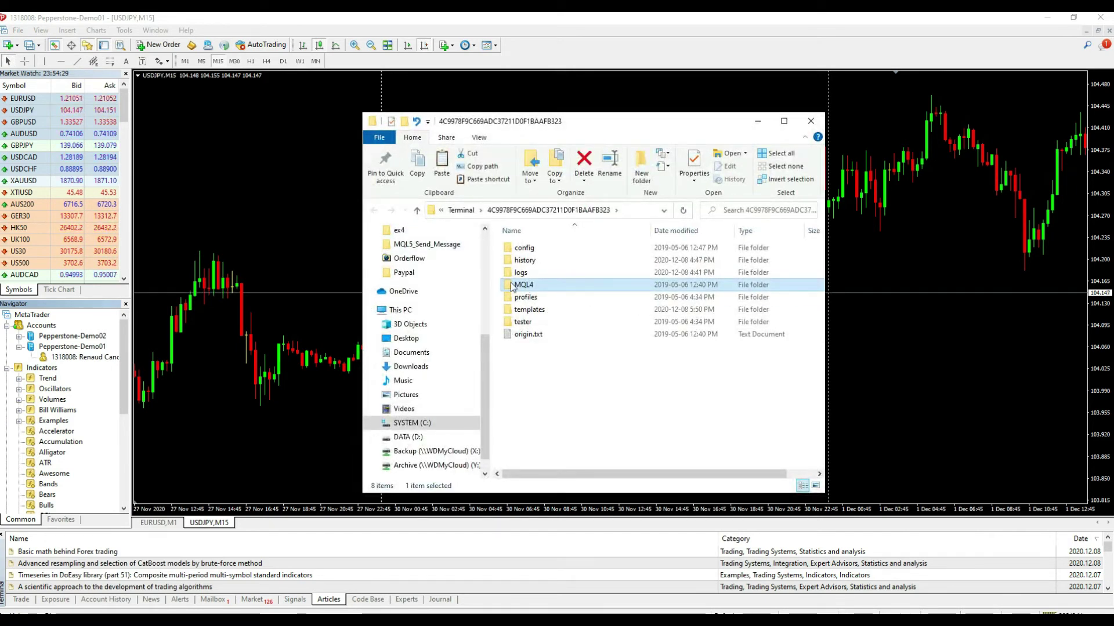
pyautogui.doubleClick(523, 286)
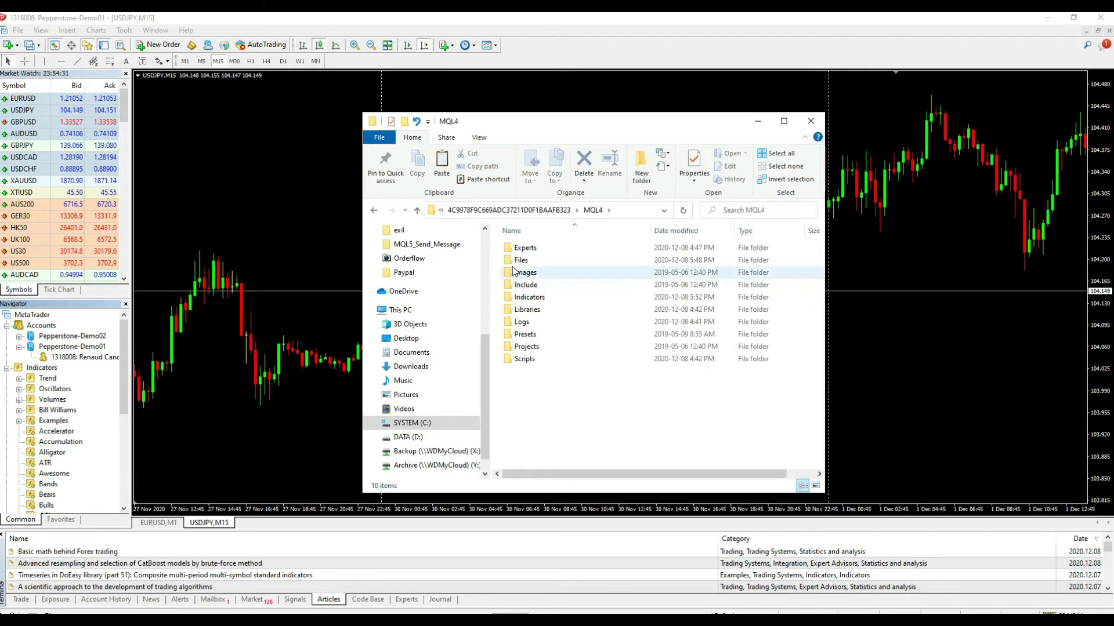
pyautogui.click(522, 298)
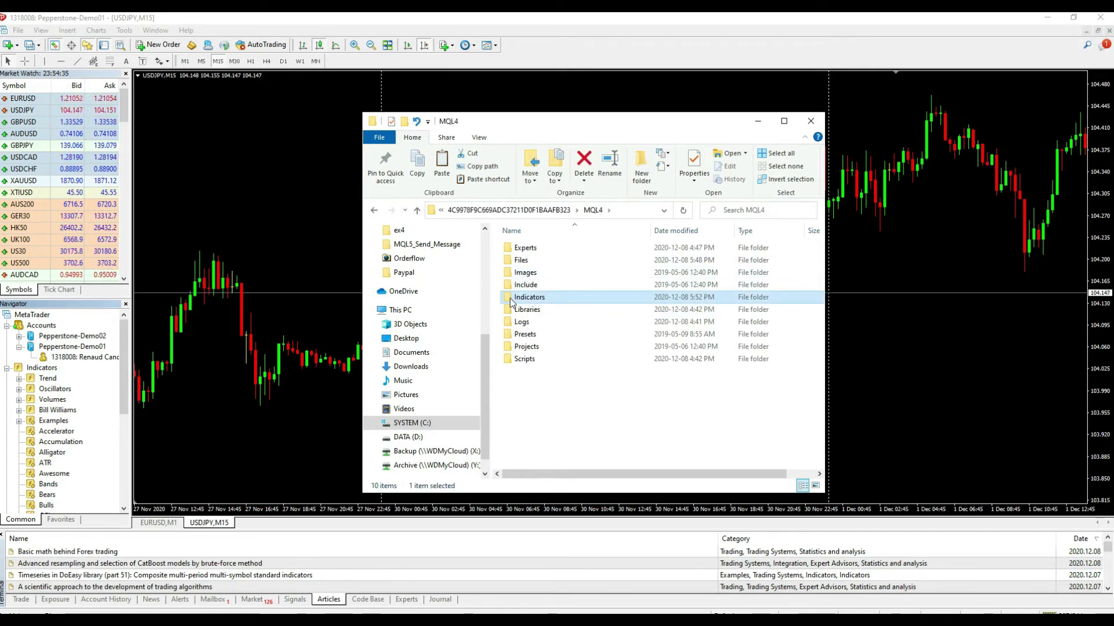
pyautogui.doubleClick(511, 299)
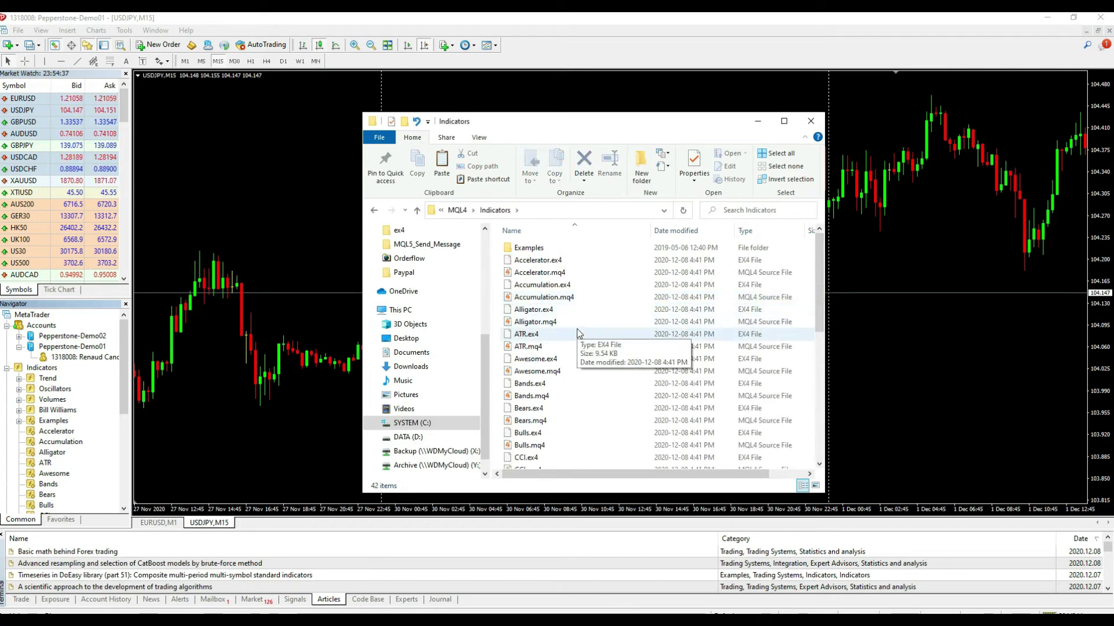
# Paste the ITC_Naked_KT_Lic.ex4 indicator file into the Indicators folder.
pyautogui.rightClick(577, 332)
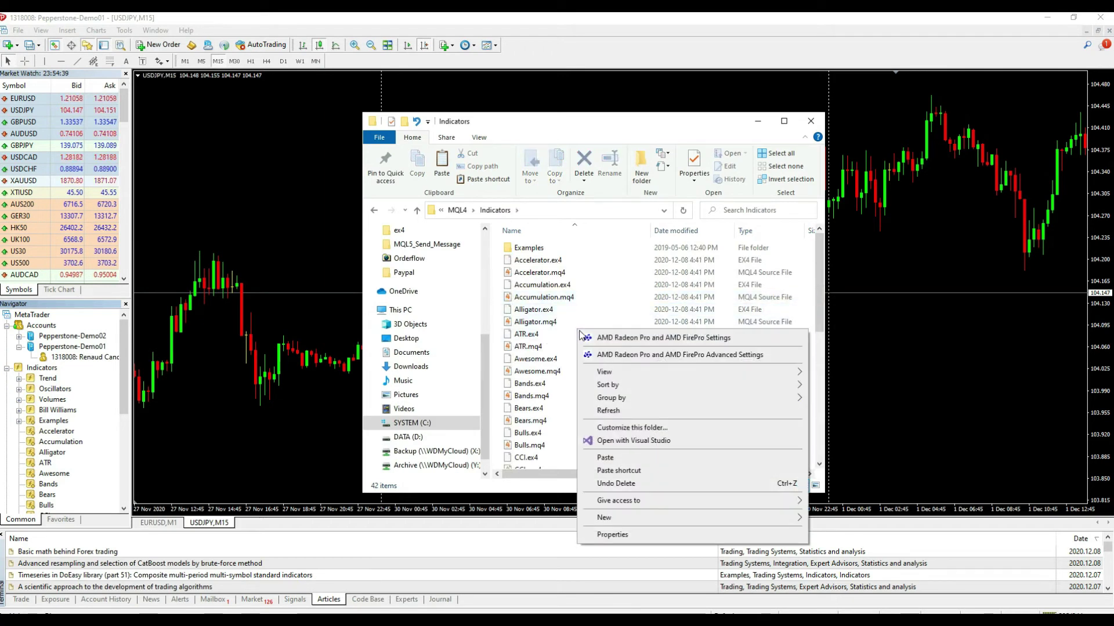
pyautogui.click(612, 460)
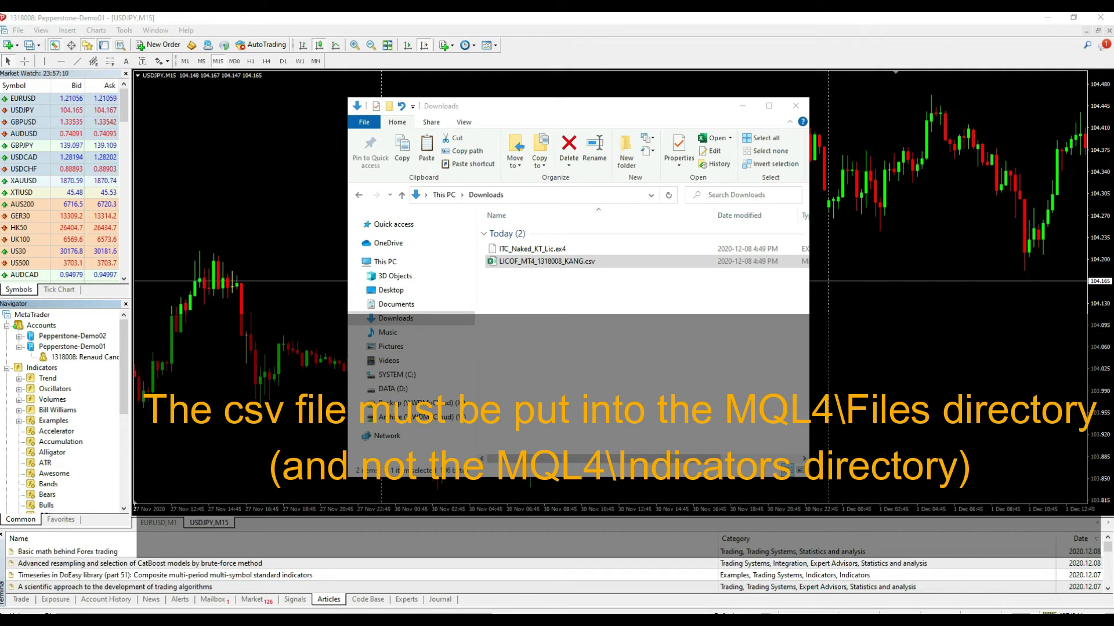
pyautogui.rightClick(527, 266)
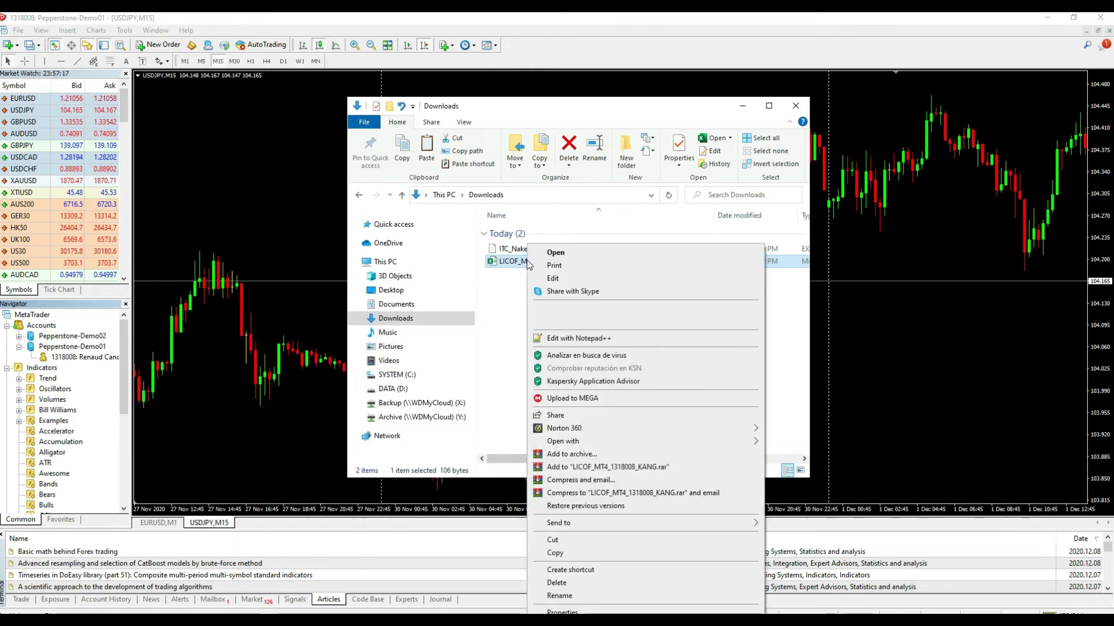
pyautogui.click(570, 556)
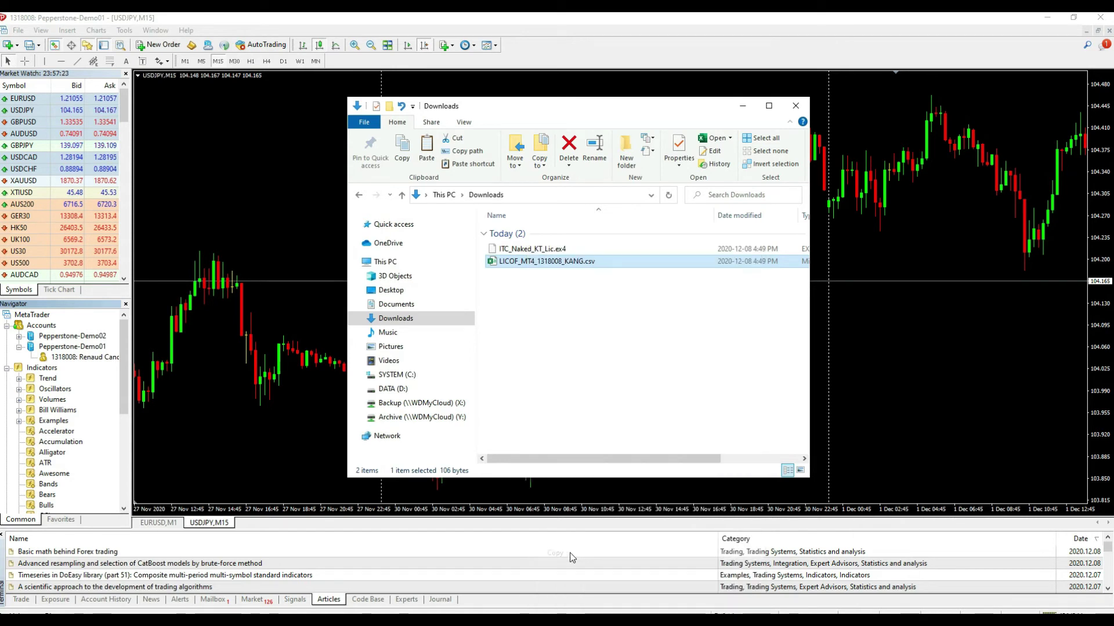
pyautogui.click(18, 31)
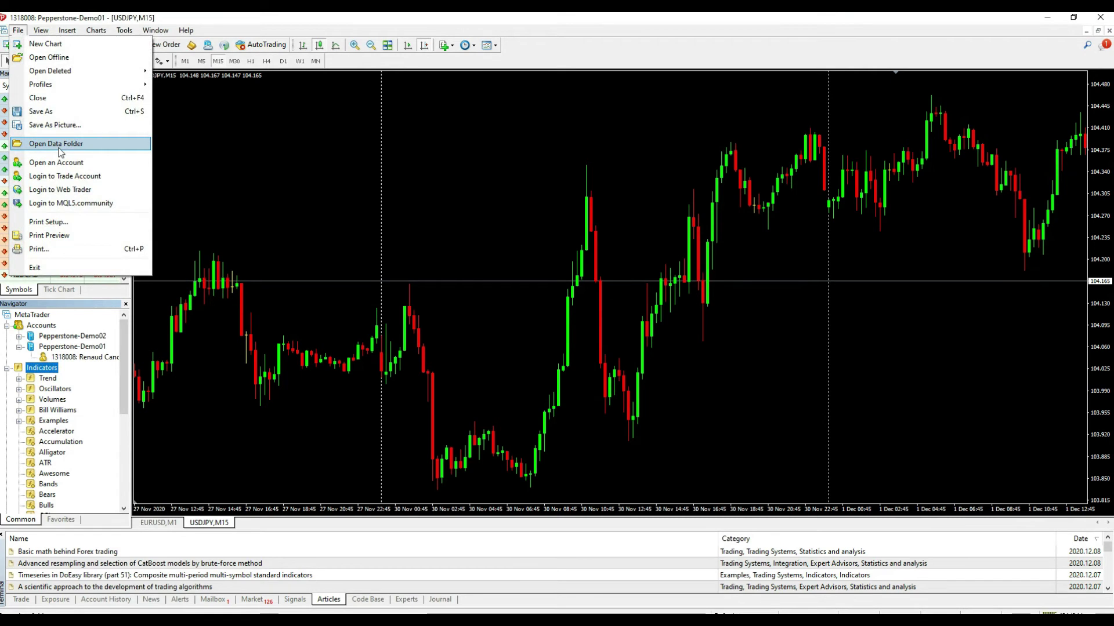
# Go from the terminal's data folder into MQL4\Files.
pyautogui.click(56, 143)
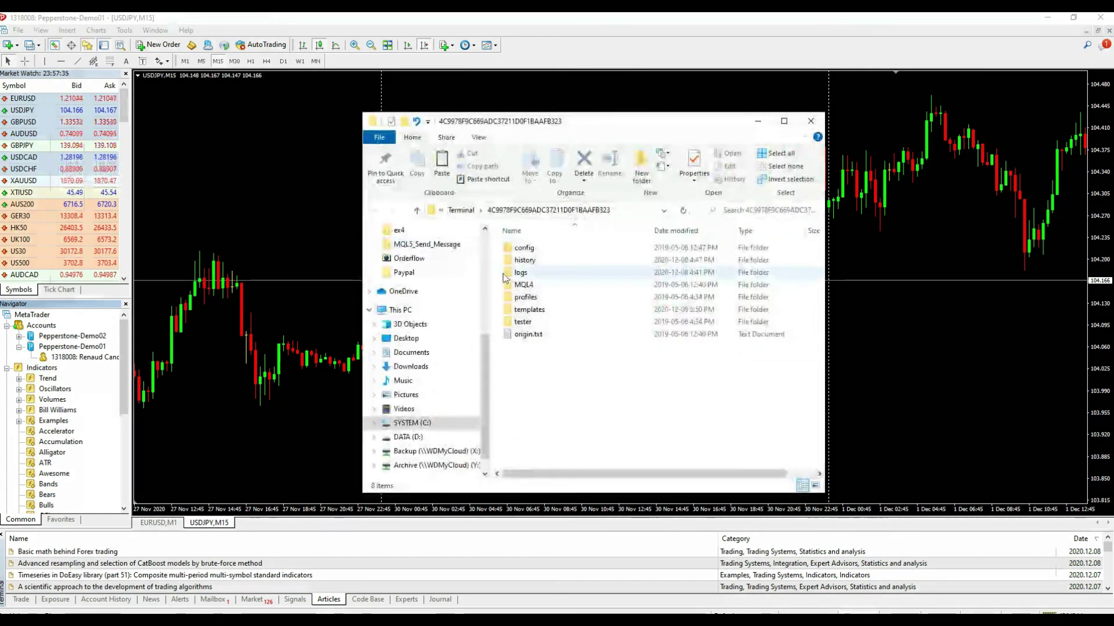
pyautogui.click(523, 285)
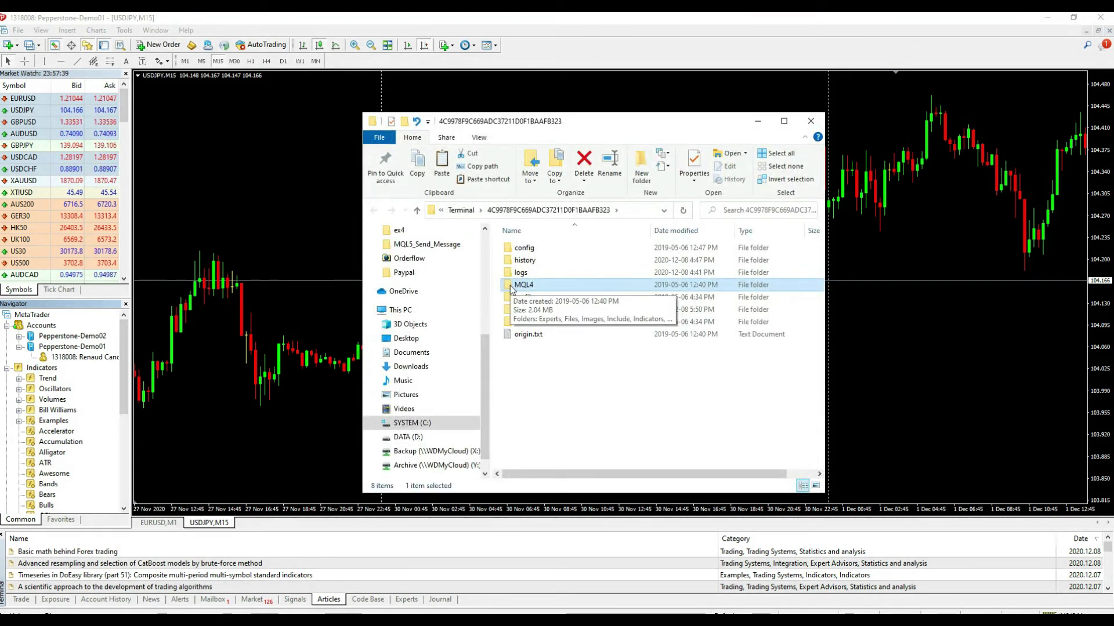
pyautogui.doubleClick(523, 285)
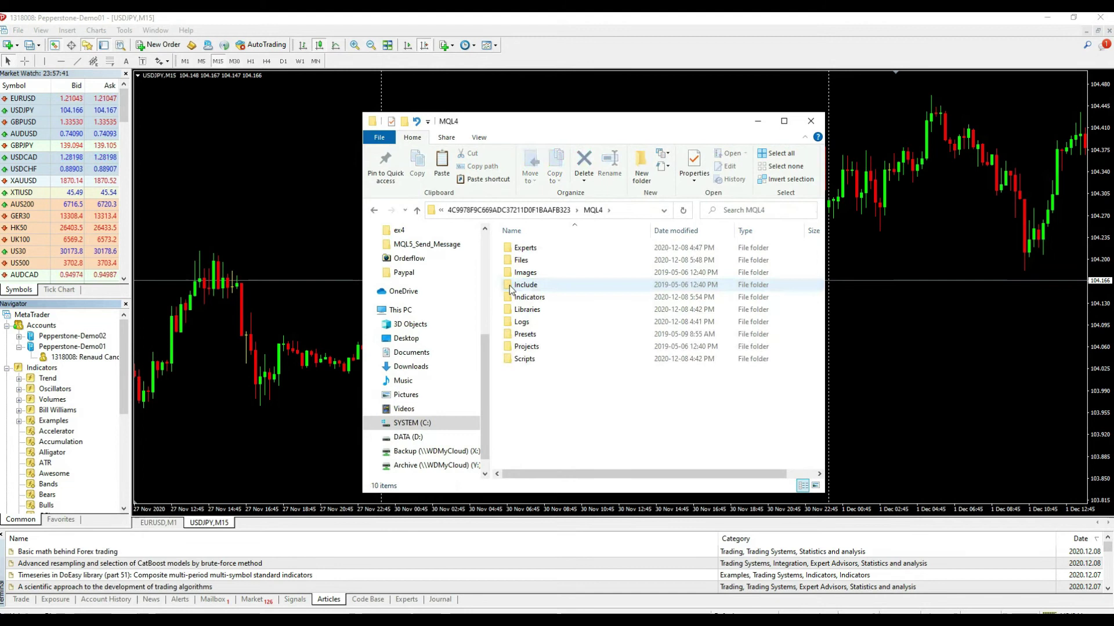
pyautogui.click(510, 261)
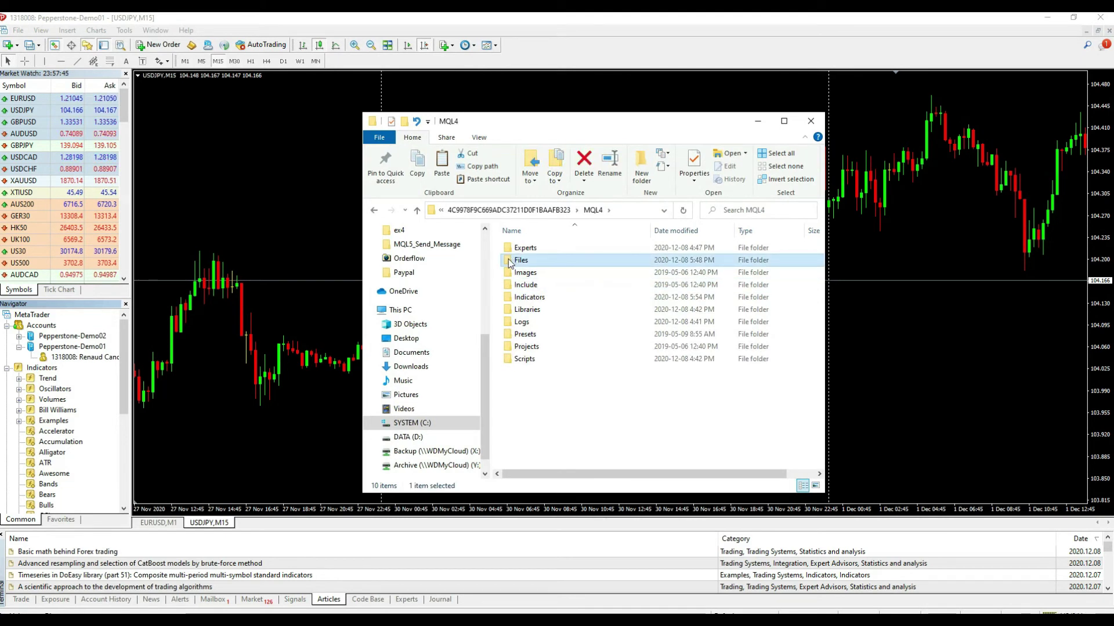
pyautogui.doubleClick(509, 261)
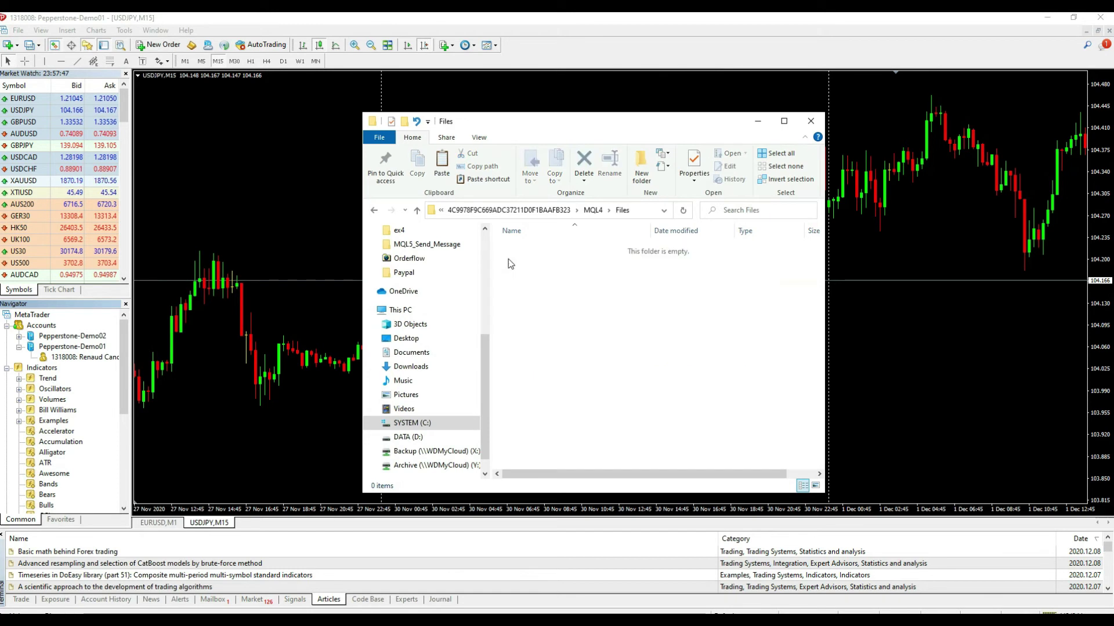
# Paste the license CSV into MQL4\Files and select the Indicators group in the Navigator.
pyautogui.rightClick(564, 297)
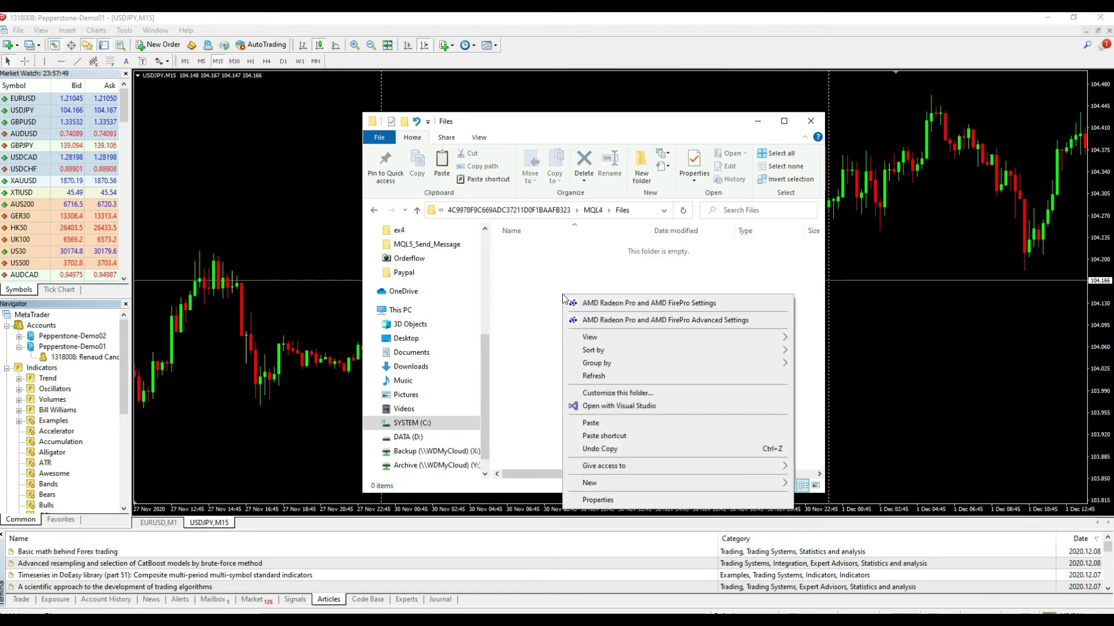
pyautogui.click(593, 425)
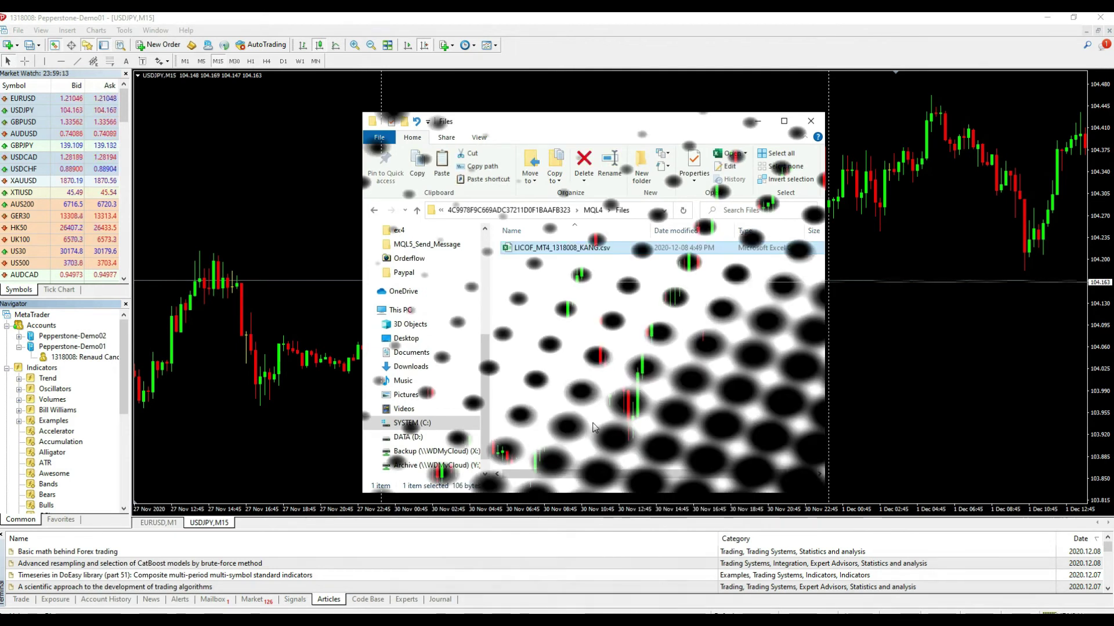
pyautogui.click(42, 368)
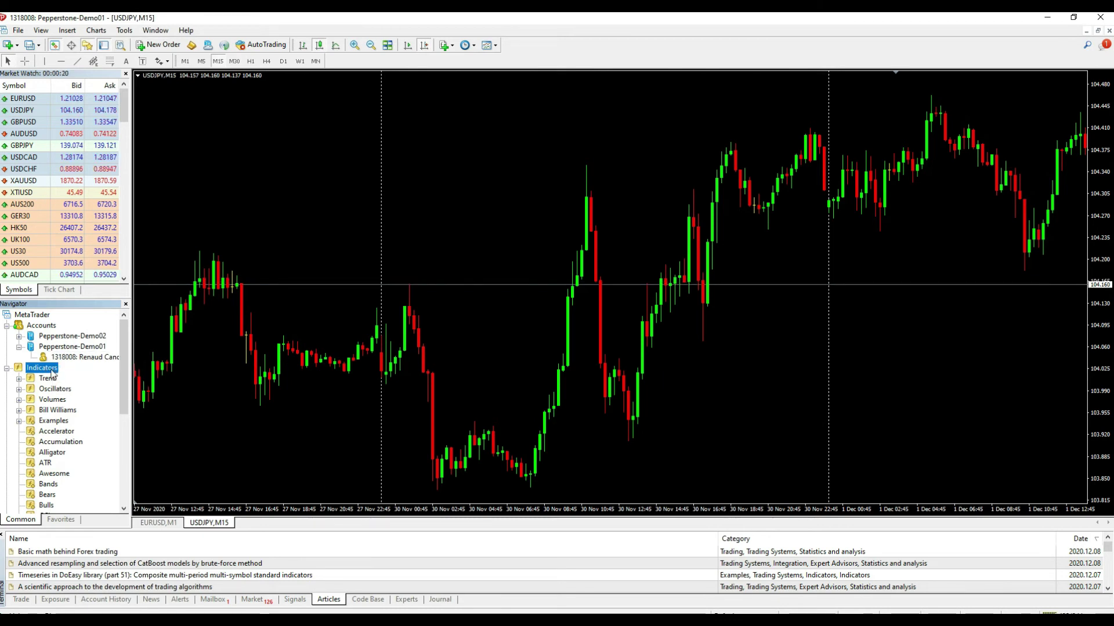
# Refresh the Navigator indicator list and drag ITC_Naked_KT_Lic onto the USDJPY chart.
pyautogui.rightClick(52, 372)
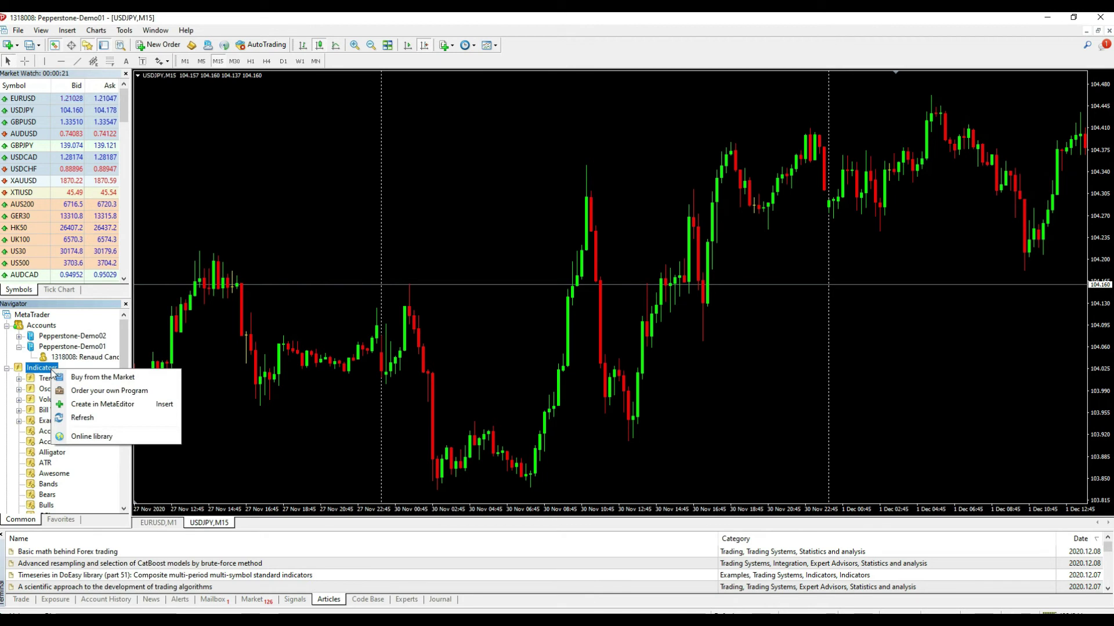
pyautogui.click(88, 419)
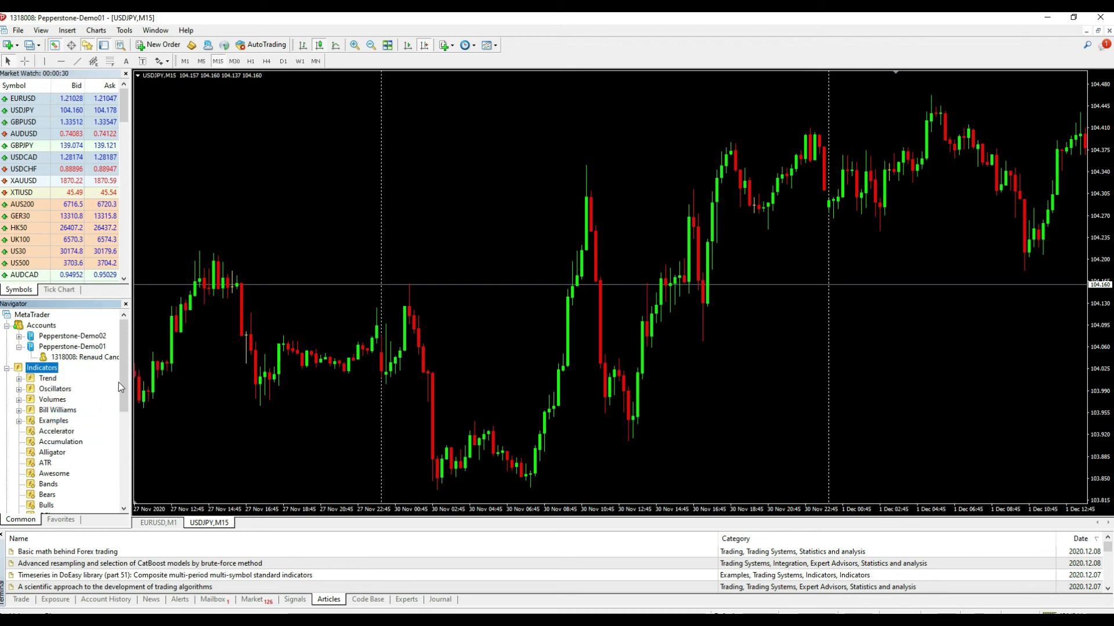
pyautogui.scroll(-3, 122, 377)
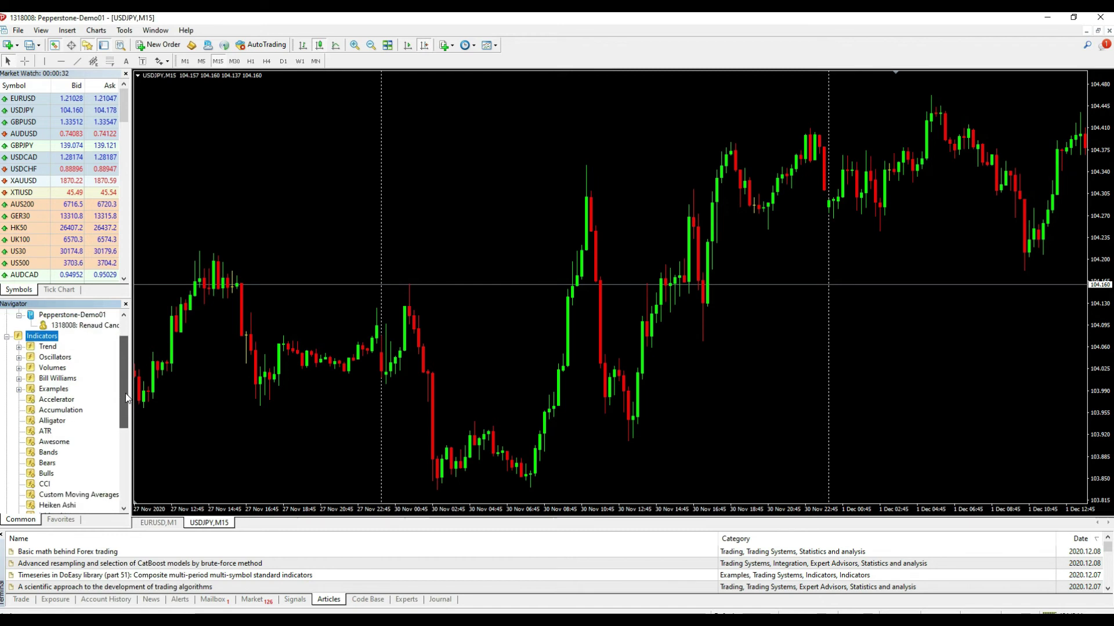
pyautogui.moveTo(126, 396); pyautogui.dragTo(126, 432)
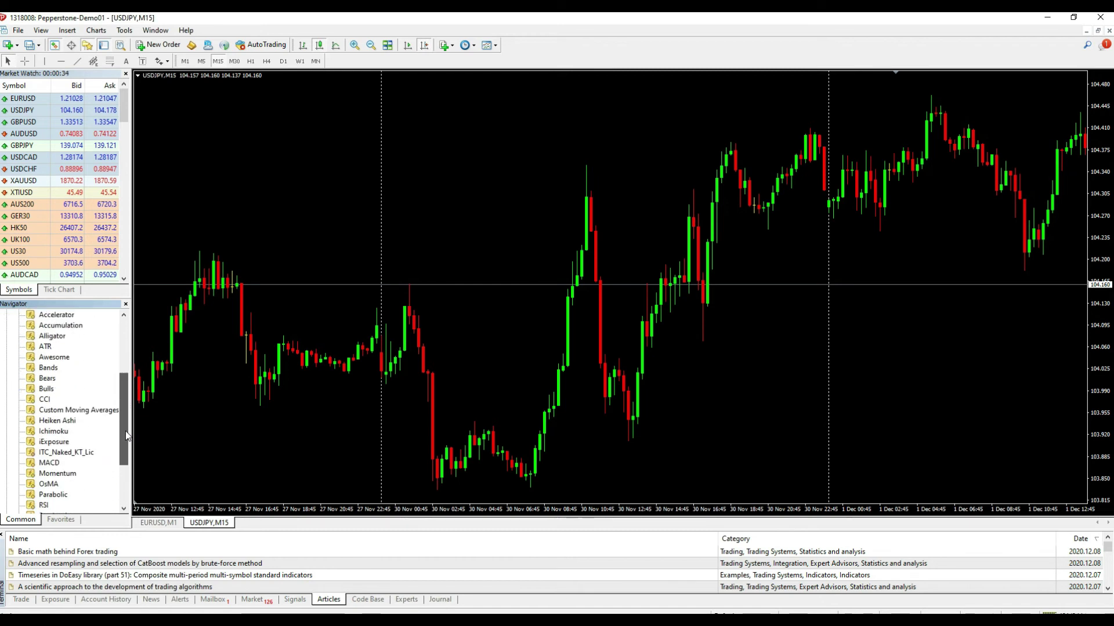
pyautogui.click(65, 442)
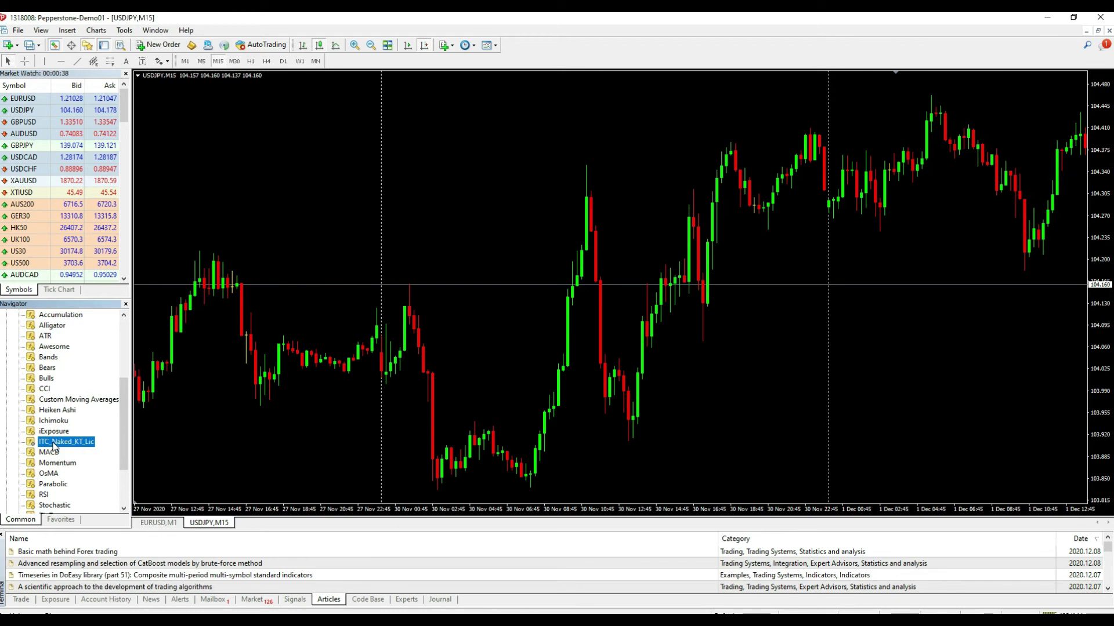
pyautogui.moveTo(53, 445); pyautogui.dragTo(287, 410)
pyautogui.moveTo(477, 345); pyautogui.dragTo(478, 346)
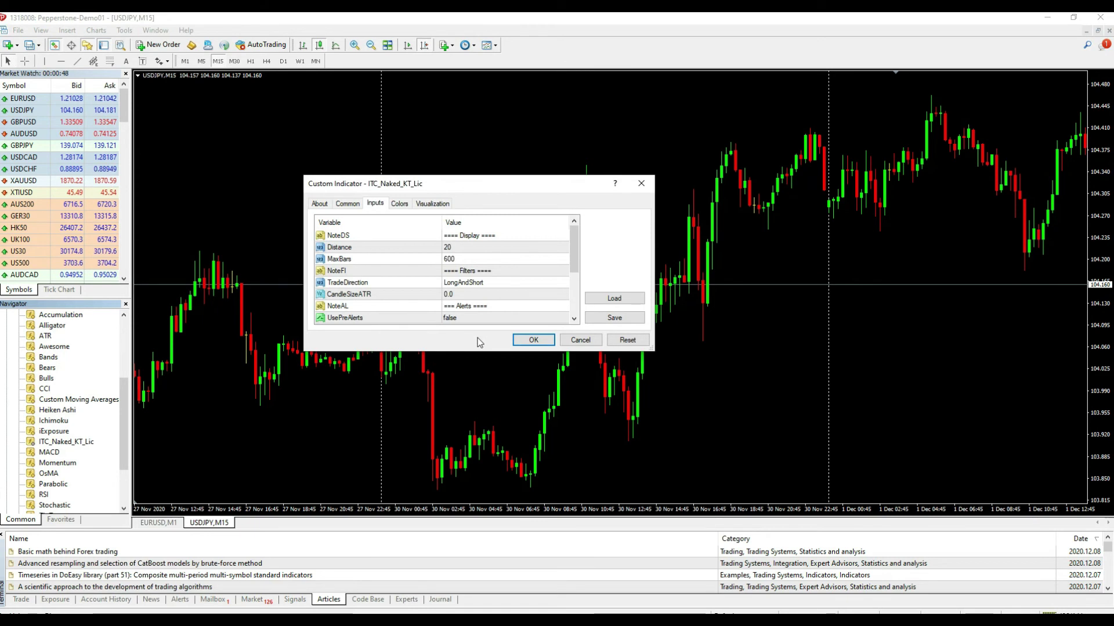
# Confirm the default inputs in the Custom Indicator dialog with OK.
pyautogui.click(533, 340)
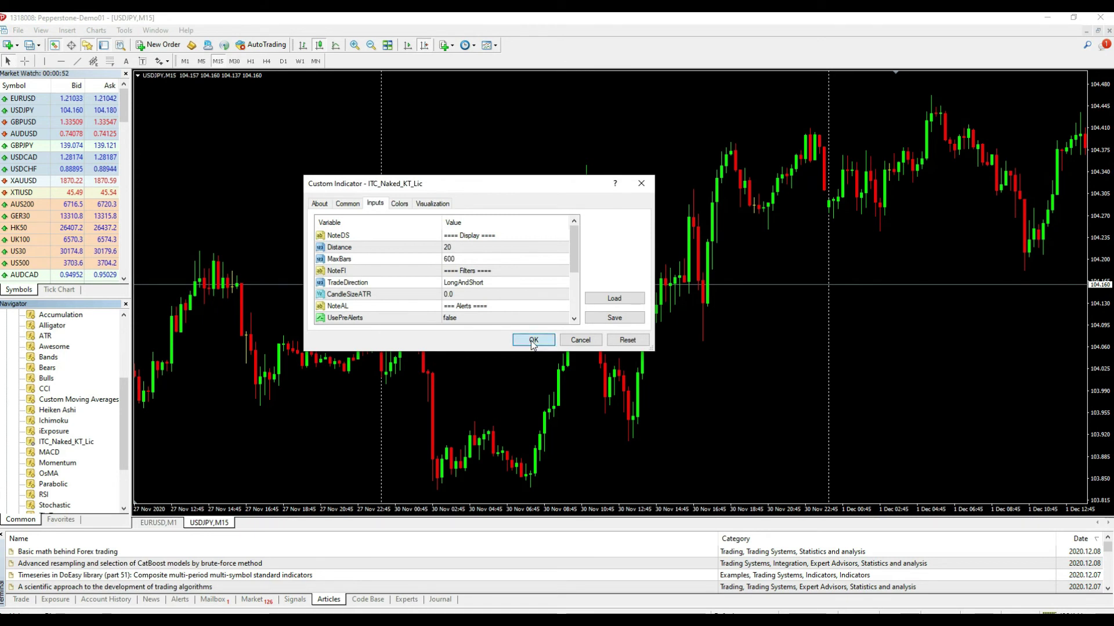